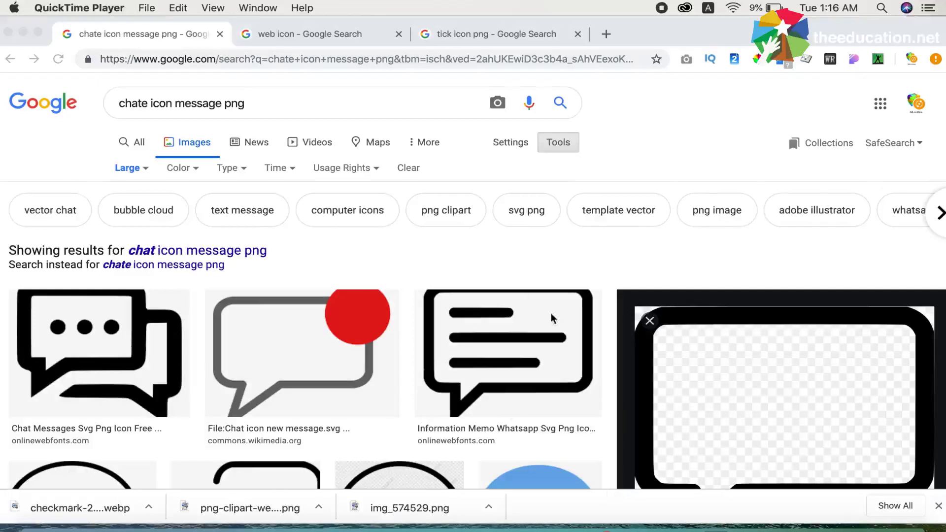
# Preview the 980 × 852 transparent 'Chat Bubble Messages Svg Png Icon' from onlinewebfonts.com
pyautogui.scroll(-1, 552, 319)
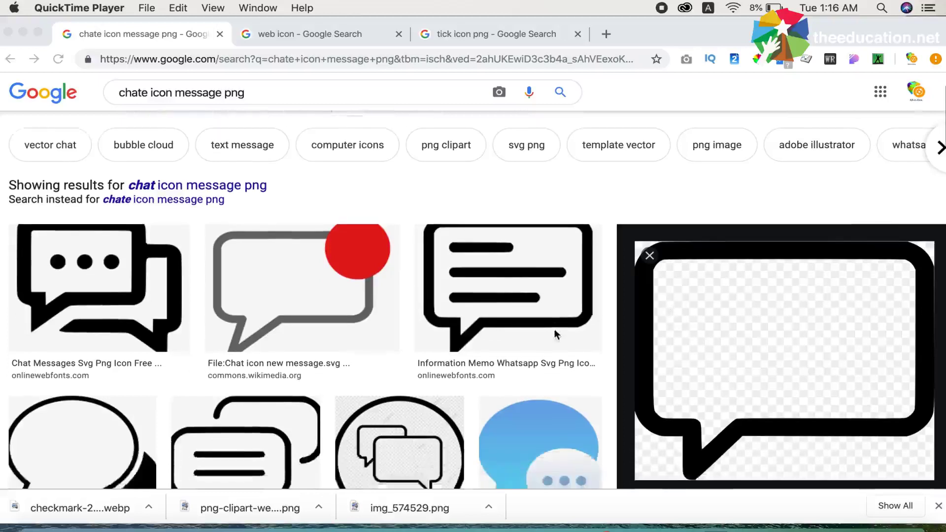
pyautogui.scroll(-5, 555, 329)
pyautogui.click(265, 282)
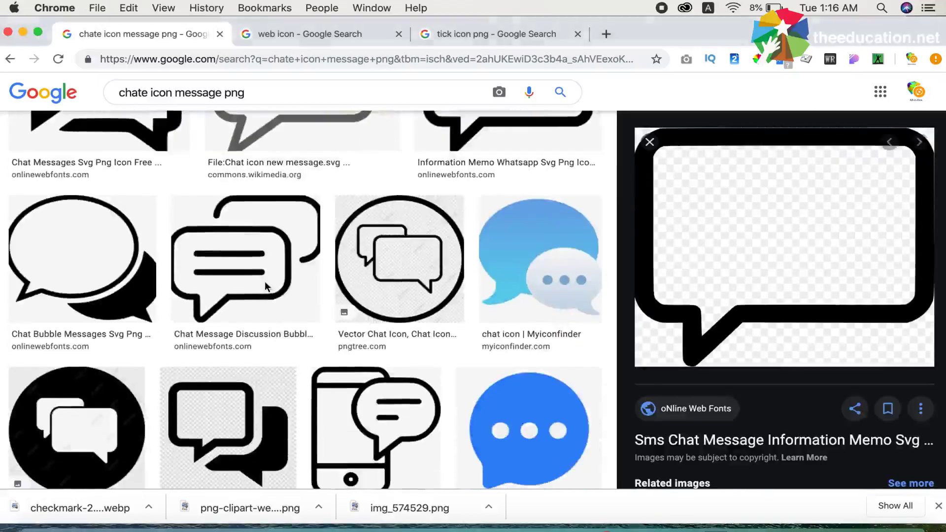
pyautogui.click(100, 270)
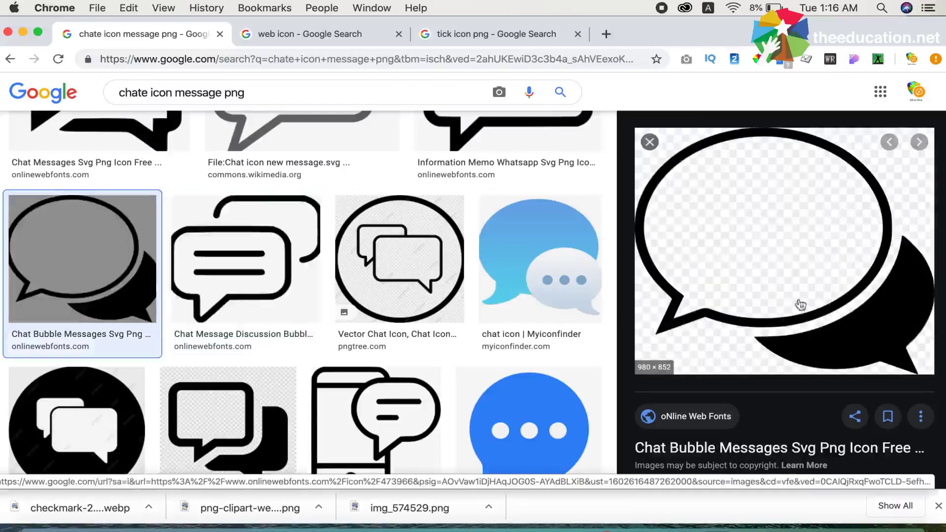
pyautogui.rightClick(791, 265)
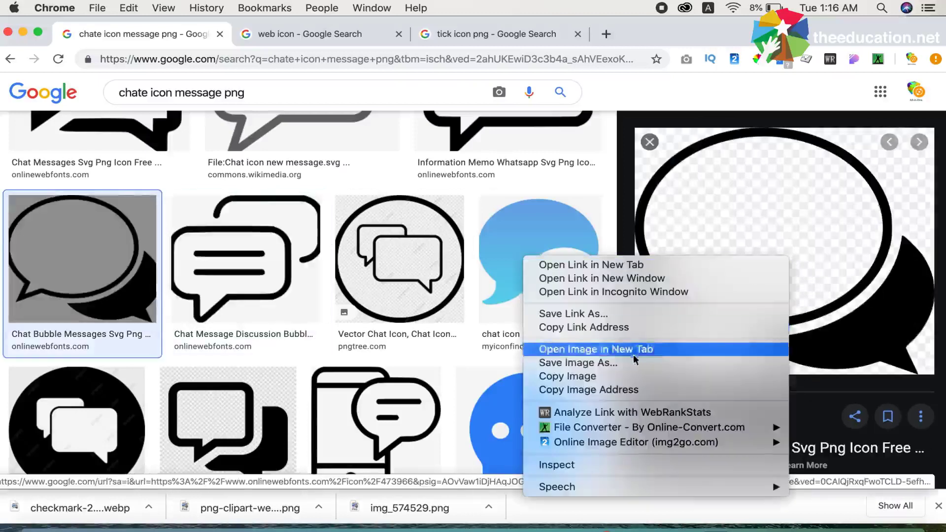
pyautogui.click(614, 363)
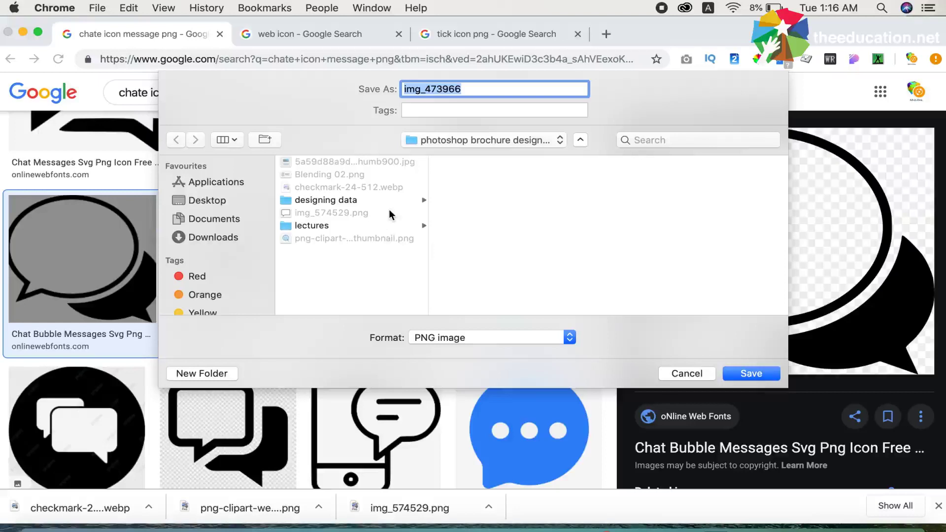
pyautogui.click(222, 201)
pyautogui.click(212, 219)
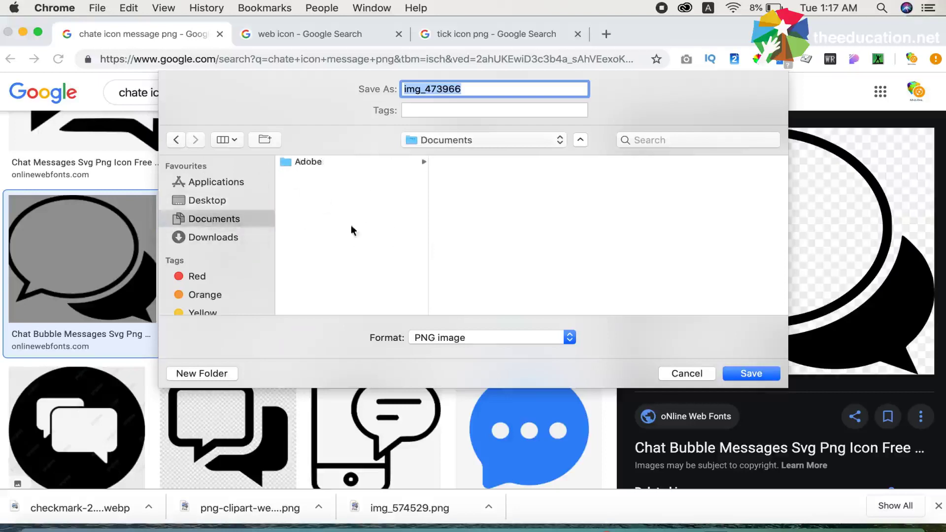
pyautogui.click(676, 374)
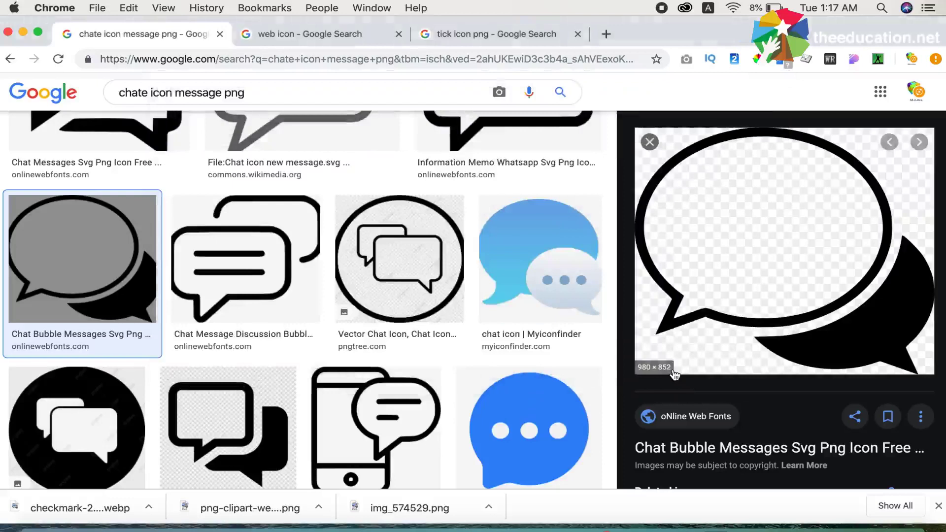
# Switch to the All results for 'chat icon message png', then back to the image results
pyautogui.scroll(5, 512, 279)
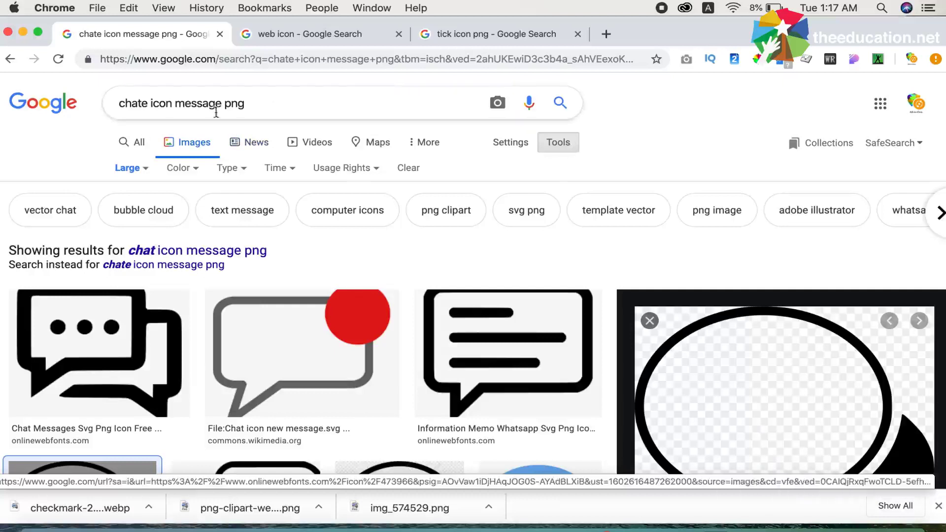
pyautogui.click(140, 145)
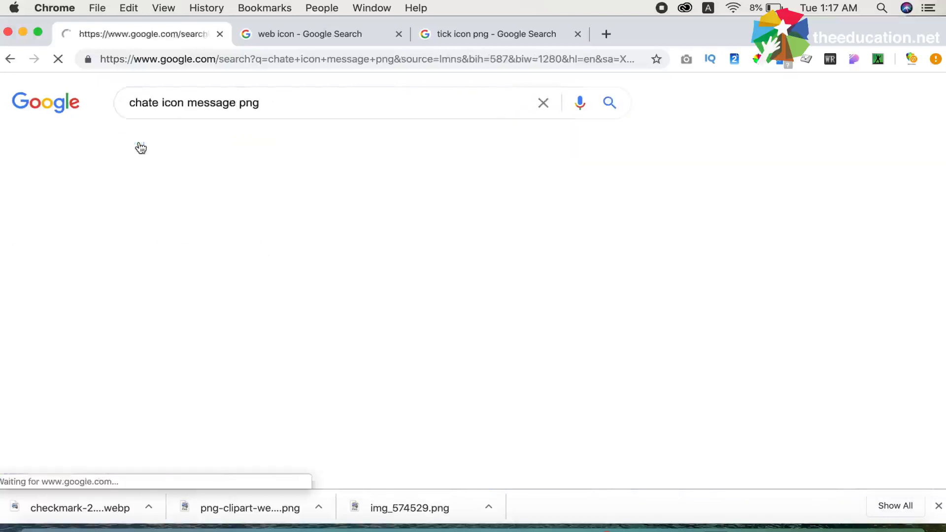
pyautogui.scroll(-5, 286, 217)
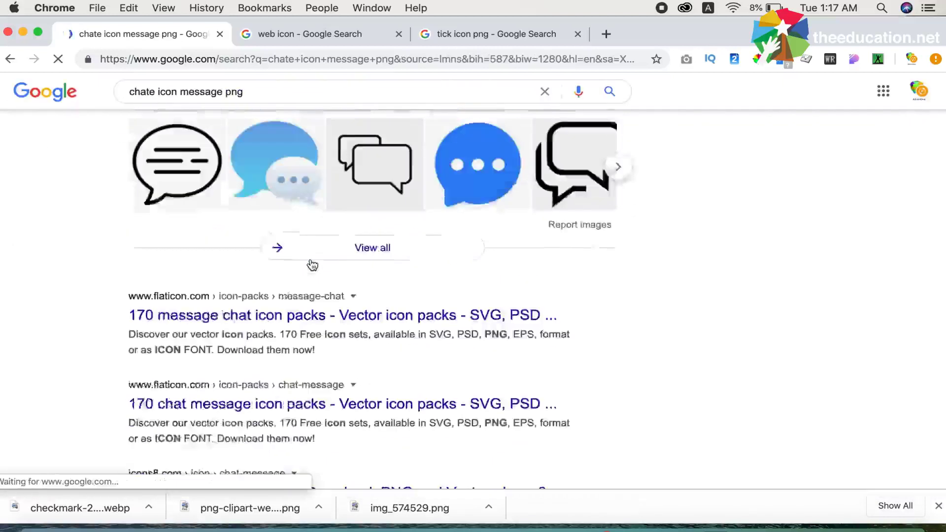
pyautogui.scroll(5, 312, 265)
pyautogui.click(204, 145)
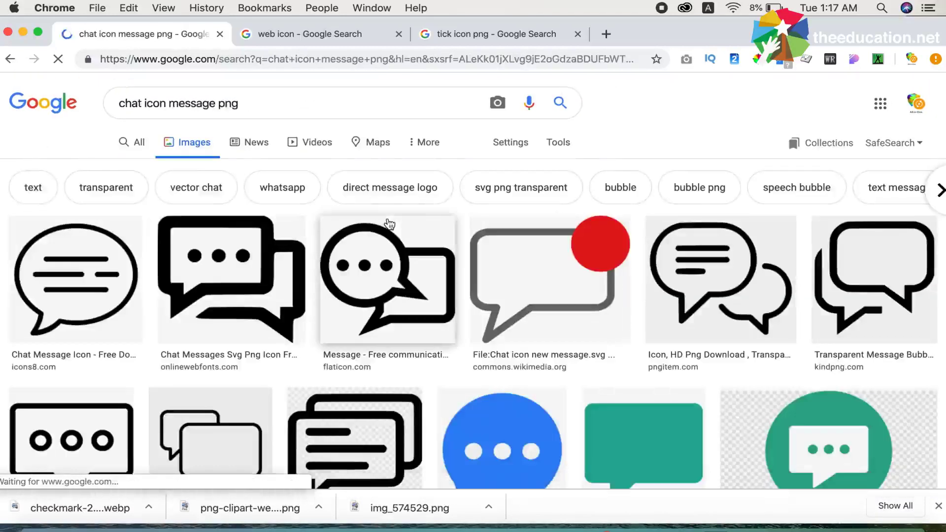
# Check the Size filter choices under Tools, then go to the All results
pyautogui.click(559, 142)
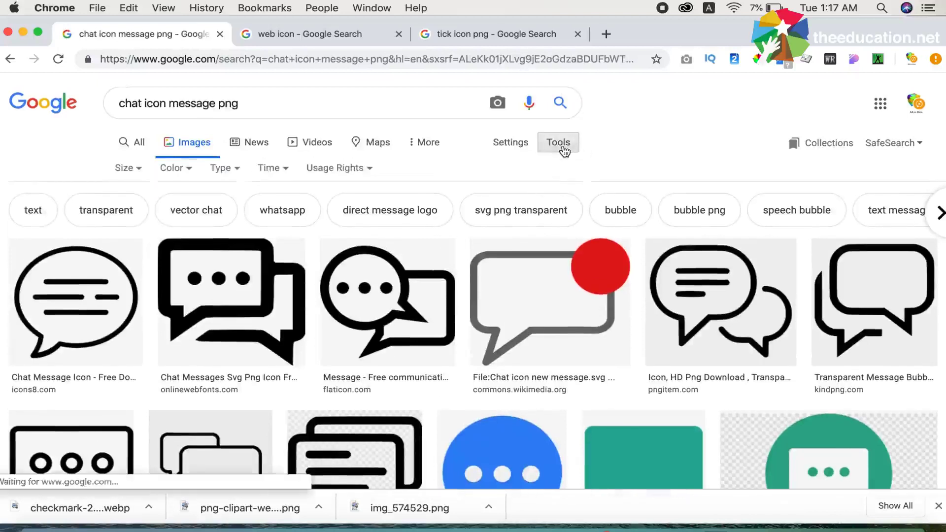
pyautogui.click(141, 166)
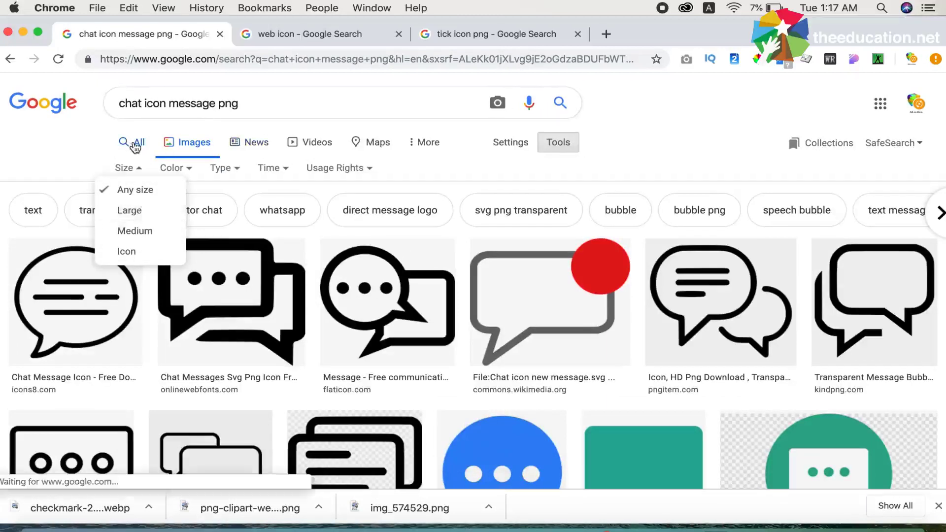
pyautogui.click(132, 144)
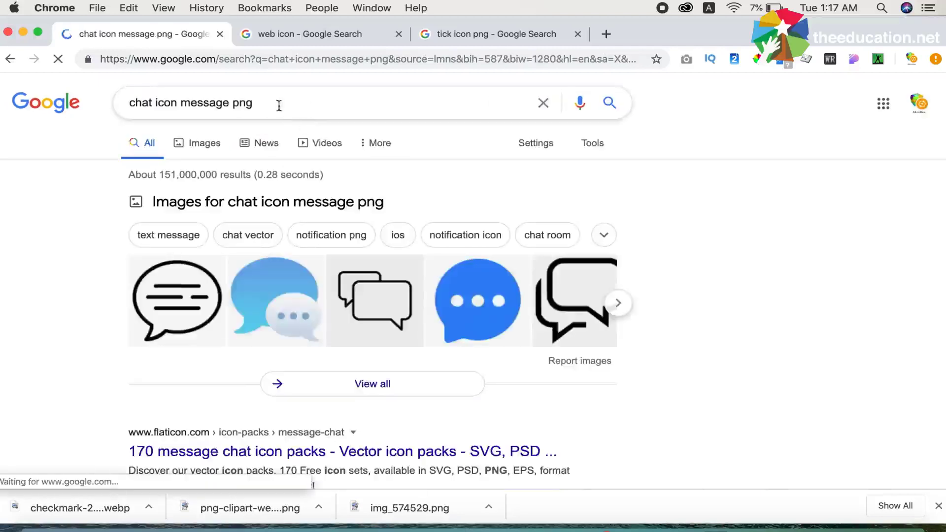
# Search for pexal.com and open the Pexels free stock photos site in its own tab
pyautogui.moveTo(266, 102); pyautogui.dragTo(119, 100)
pyautogui.write('p')
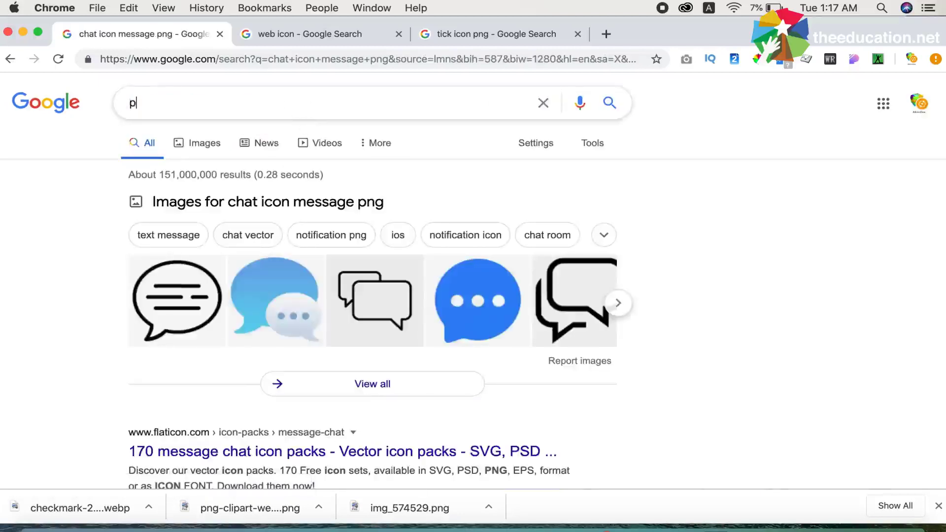
pyautogui.write('ex')
pyautogui.press('Down')
pyautogui.press('Return')
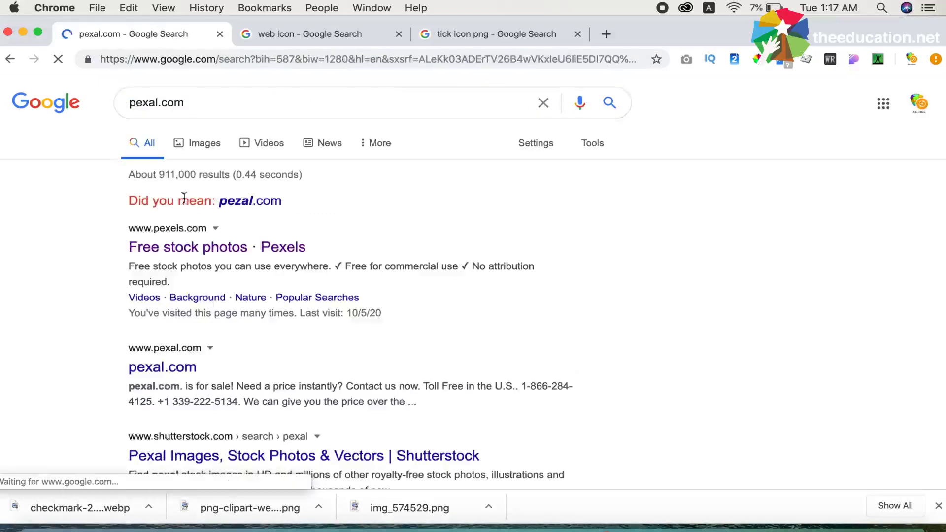
pyautogui.keyDown('super'); pyautogui.click(194, 248); pyautogui.keyUp('super')
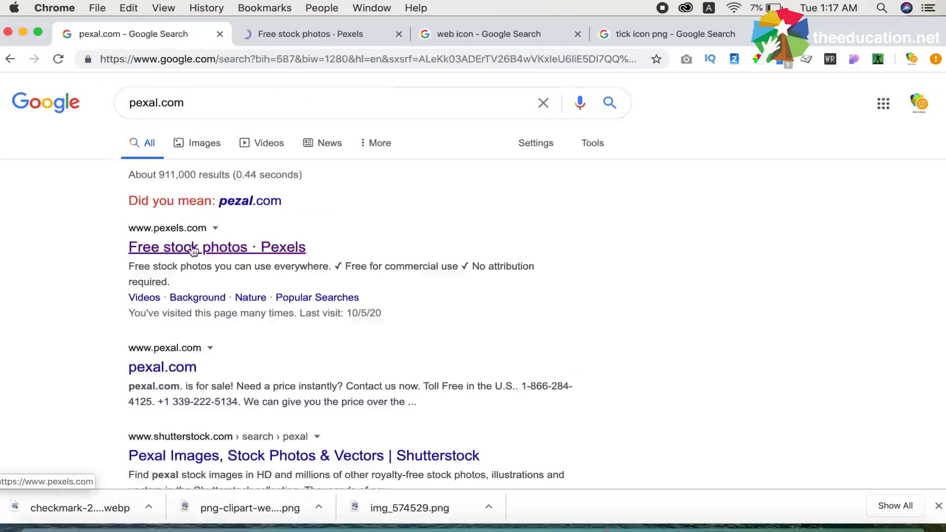
pyautogui.click(309, 34)
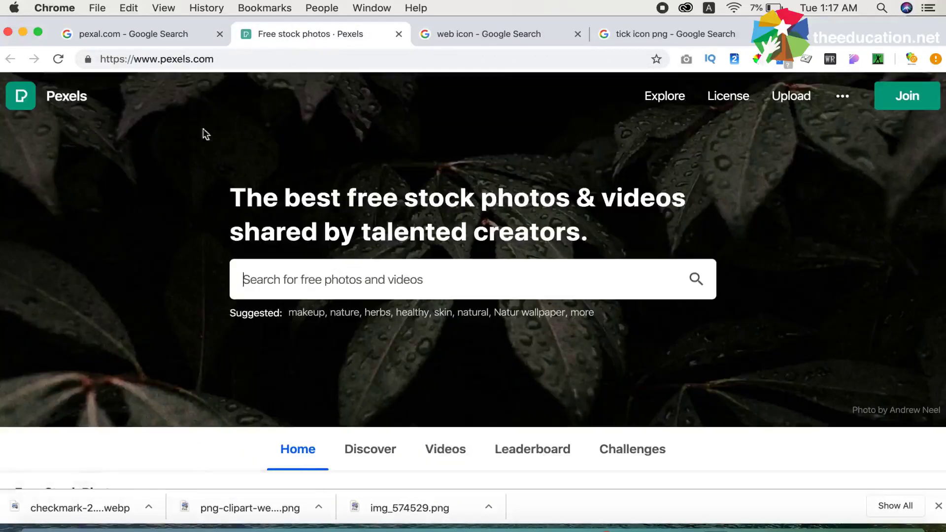
# Replace the query with 'unsplash' and search it from the suggestions
pyautogui.click(156, 29)
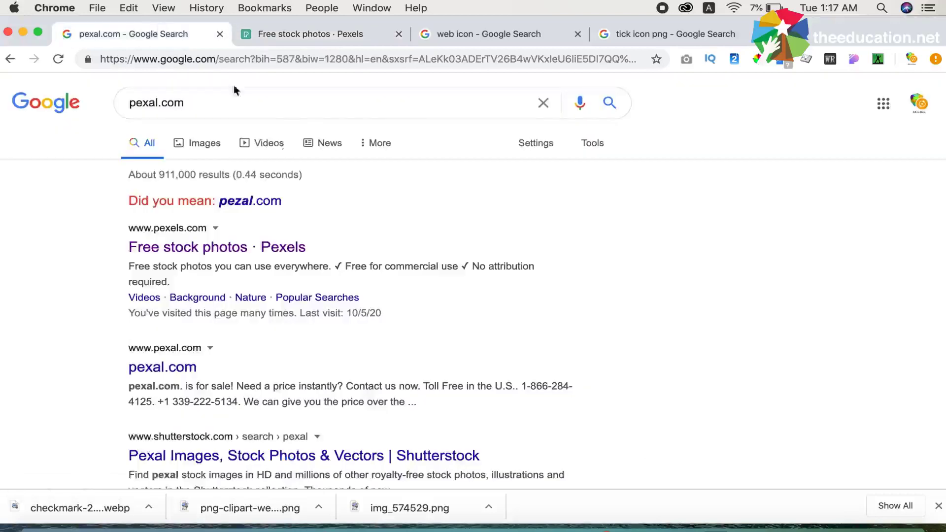
pyautogui.doubleClick(147, 102)
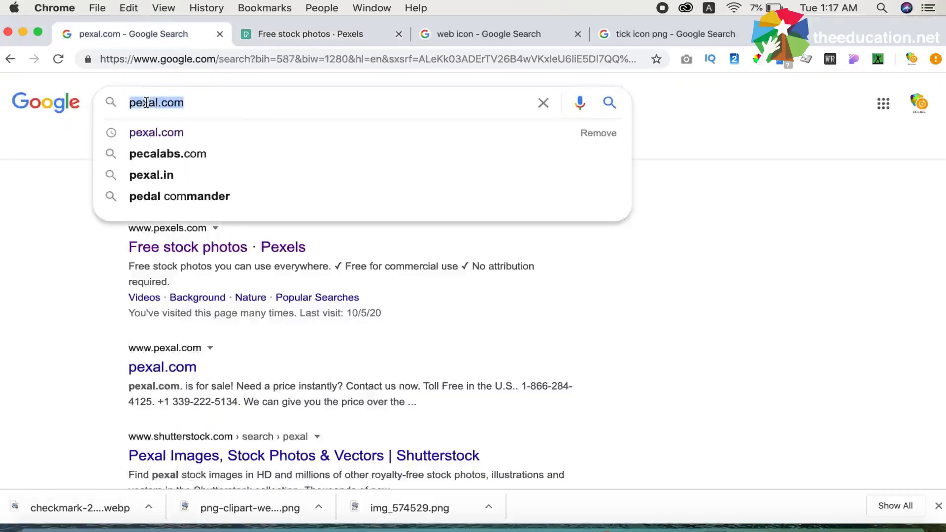
pyautogui.write('u')
pyautogui.press('BackSpace')
pyautogui.write('uns')
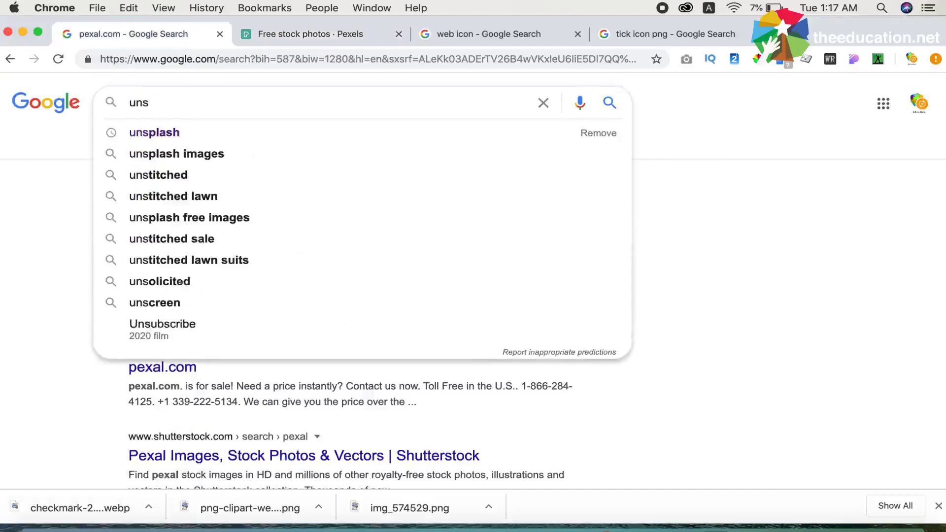
pyautogui.write('p')
pyautogui.click(223, 133)
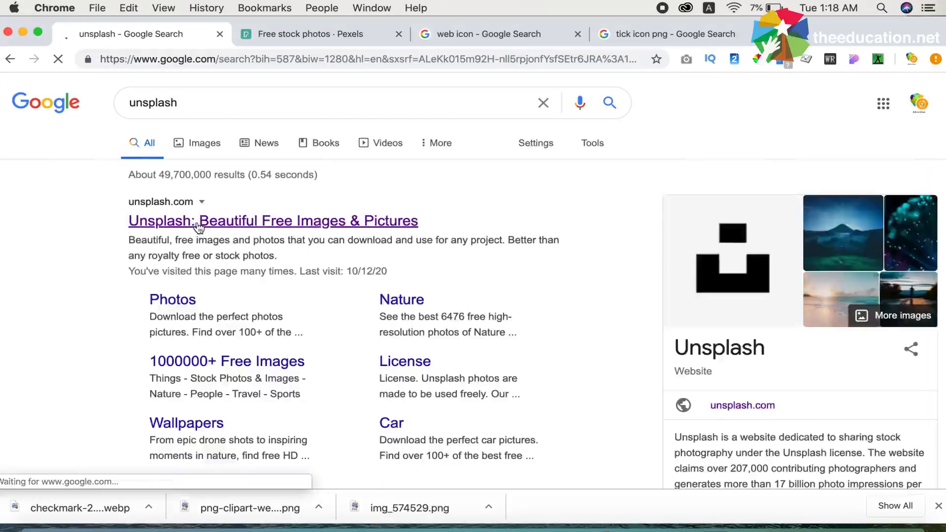
# Search for 'pixabay' and open the Pixabay site from the top result
pyautogui.doubleClick(141, 102)
pyautogui.write('p')
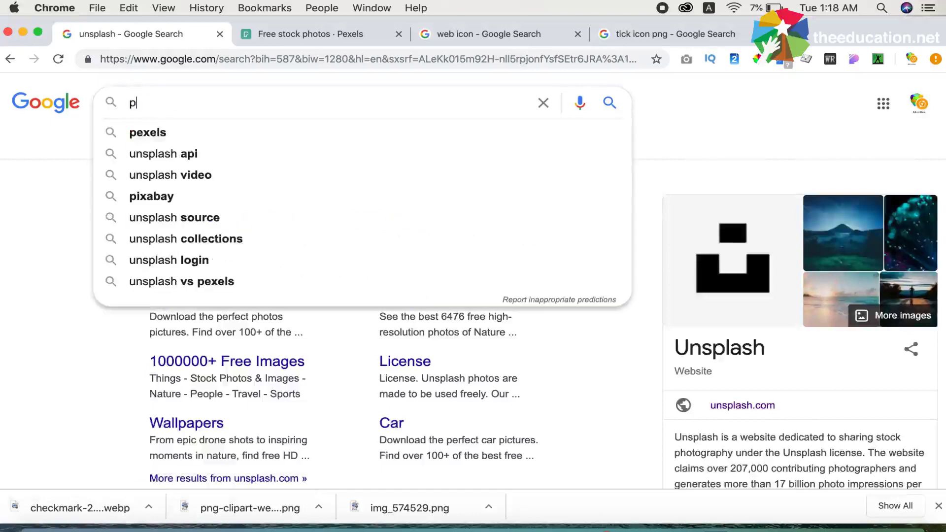
pyautogui.write('ixabay')
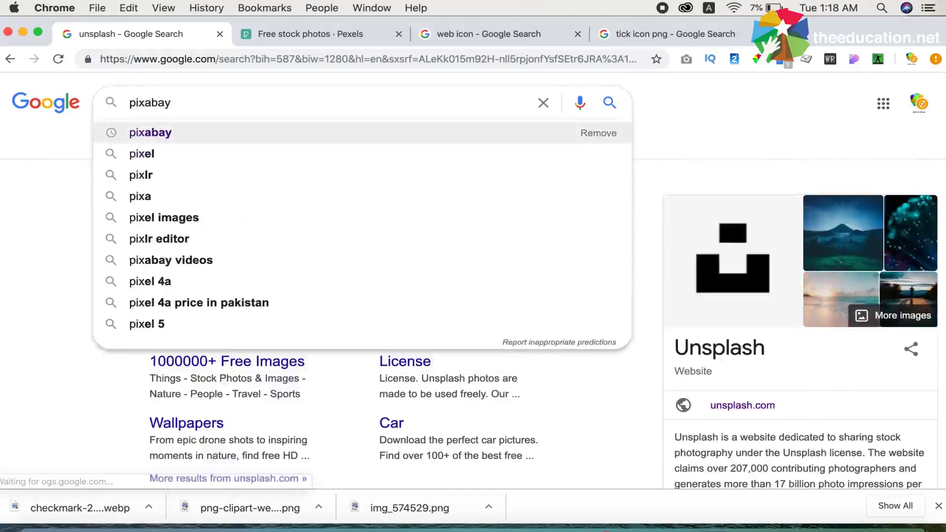
pyautogui.press('Return')
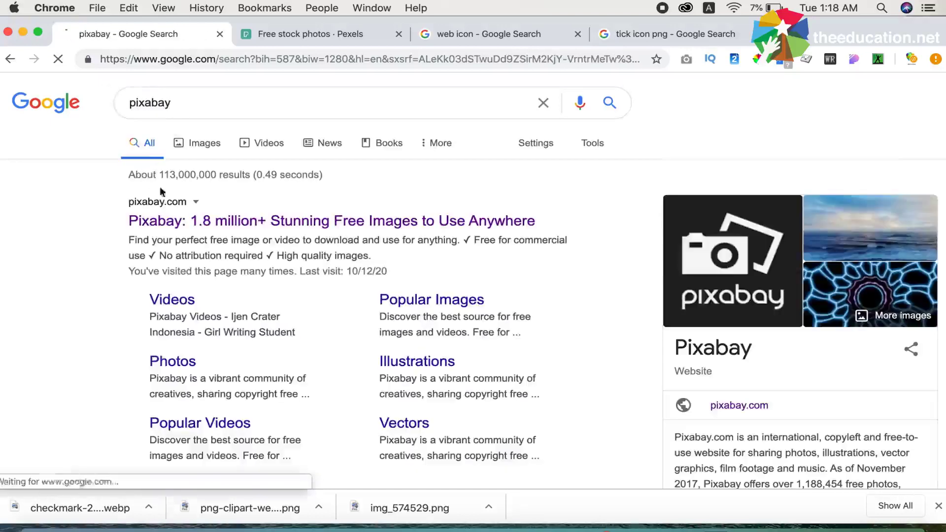
pyautogui.click(188, 224)
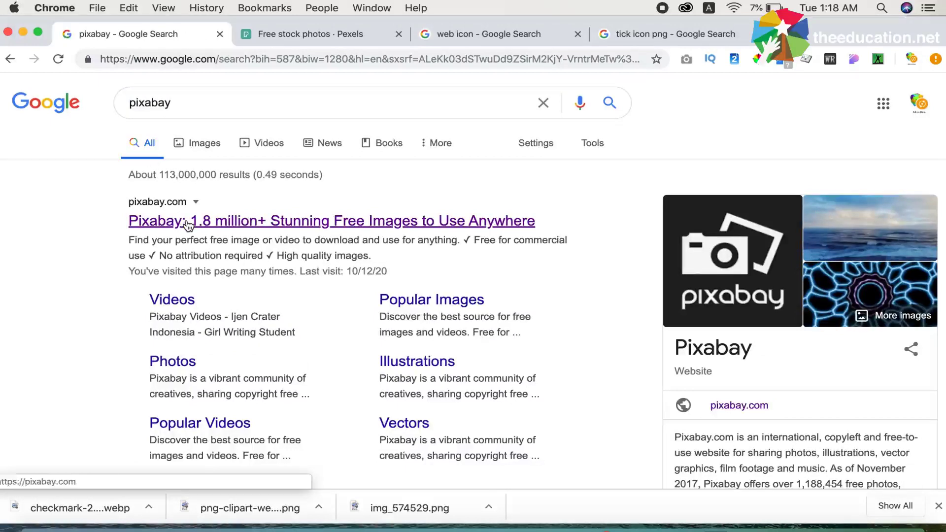
pyautogui.click(189, 225)
pyautogui.keyDown('super'); pyautogui.click(188, 225); pyautogui.keyUp('super')
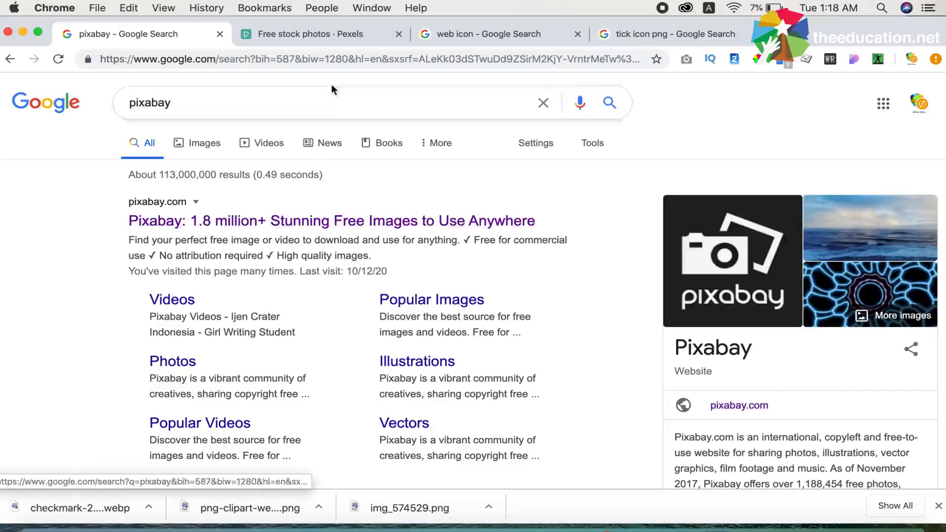
# Open the 'Brown Sand on Beach' photo on Pexels
pyautogui.click(307, 33)
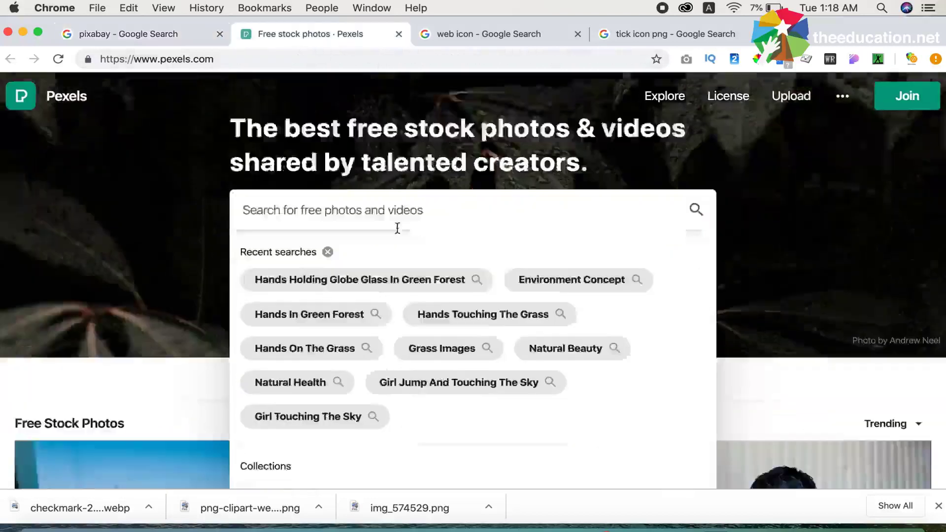
pyautogui.scroll(-10, 493, 237)
pyautogui.scroll(3, 426, 302)
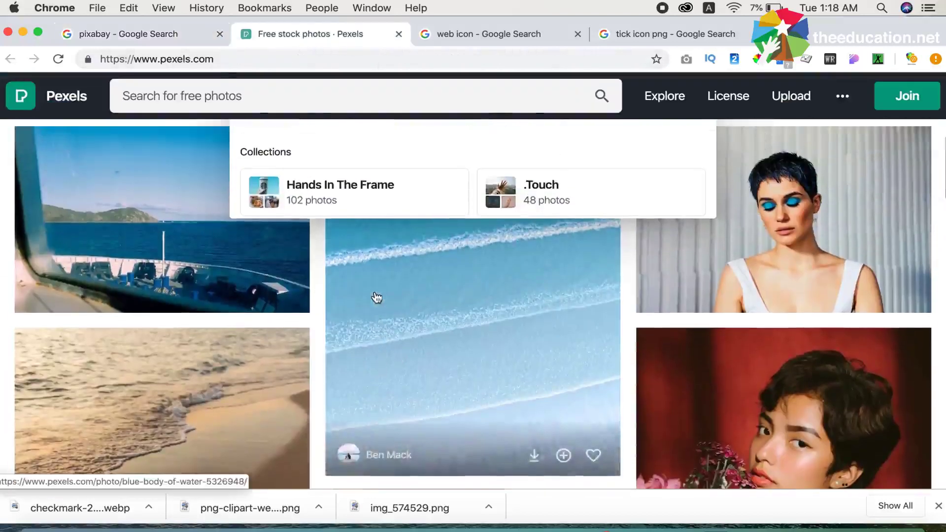
pyautogui.click(175, 367)
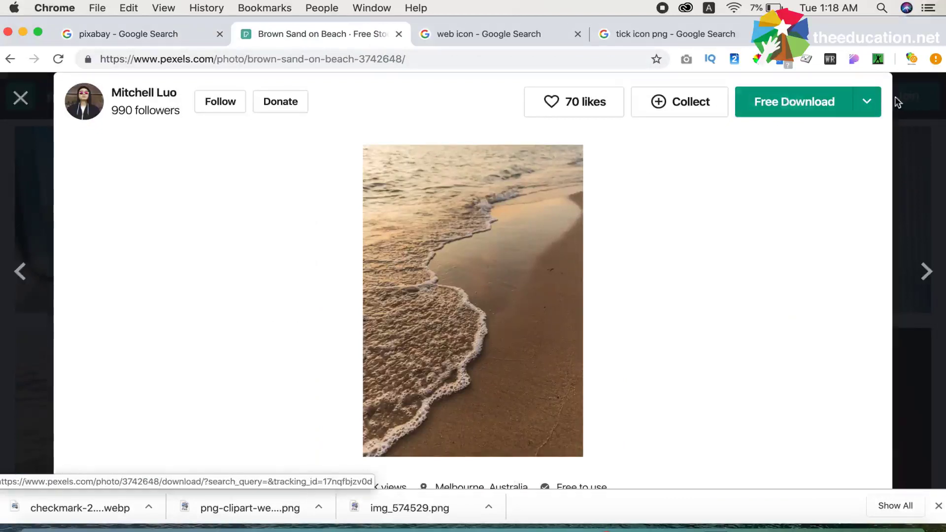
# Compare download sizes and download the beach photo at Original 4160 x 6240
pyautogui.click(867, 106)
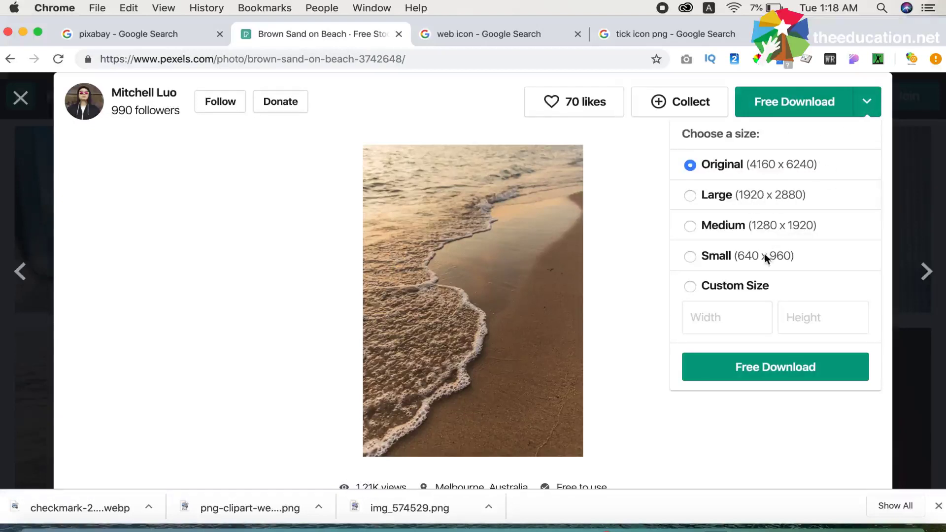
pyautogui.click(712, 227)
pyautogui.click(713, 196)
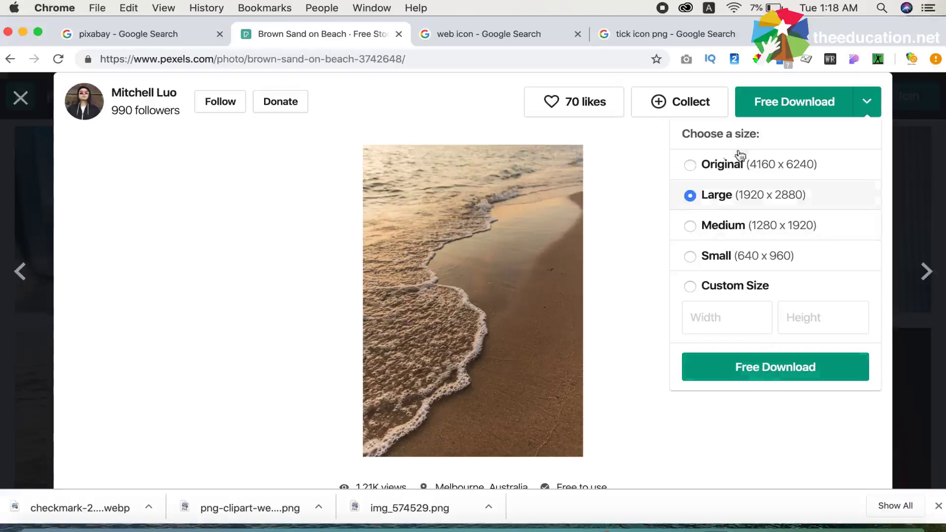
pyautogui.click(723, 166)
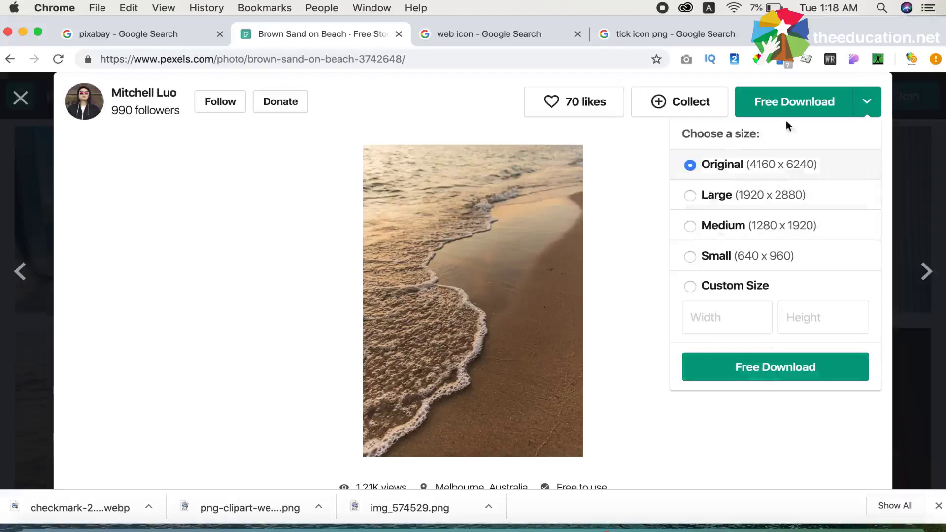
pyautogui.click(792, 106)
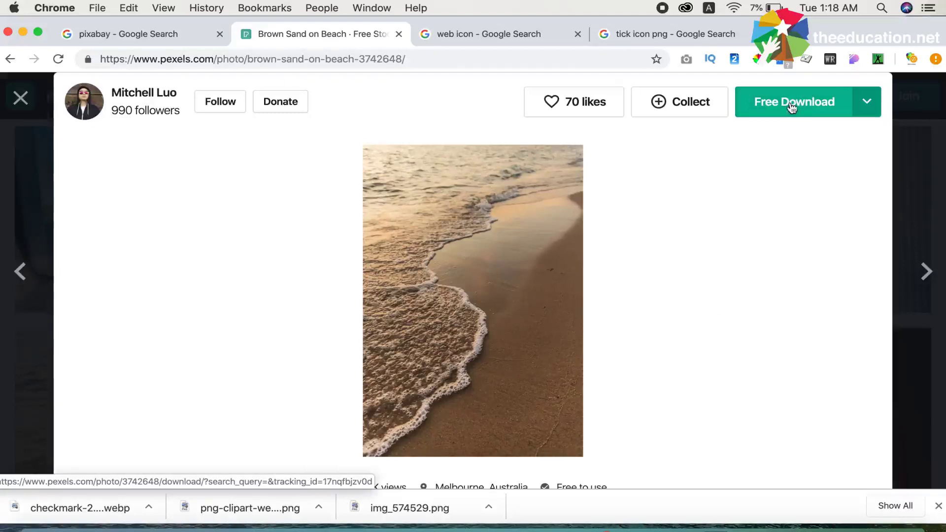
# Open the 'Bird's Eye View Of Seashore' photo from the related photos
pyautogui.scroll(-10, 705, 217)
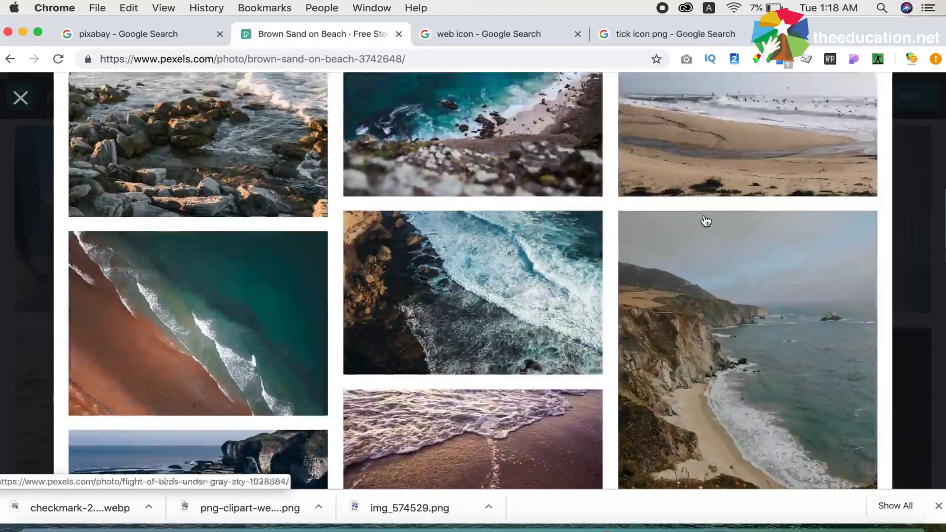
pyautogui.scroll(-2, 704, 219)
pyautogui.scroll(-2, 542, 241)
pyautogui.click(516, 234)
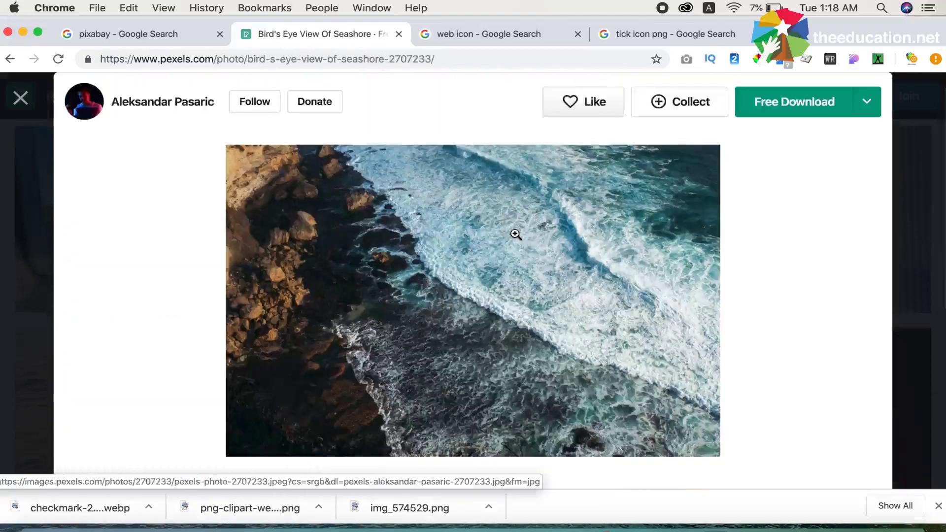